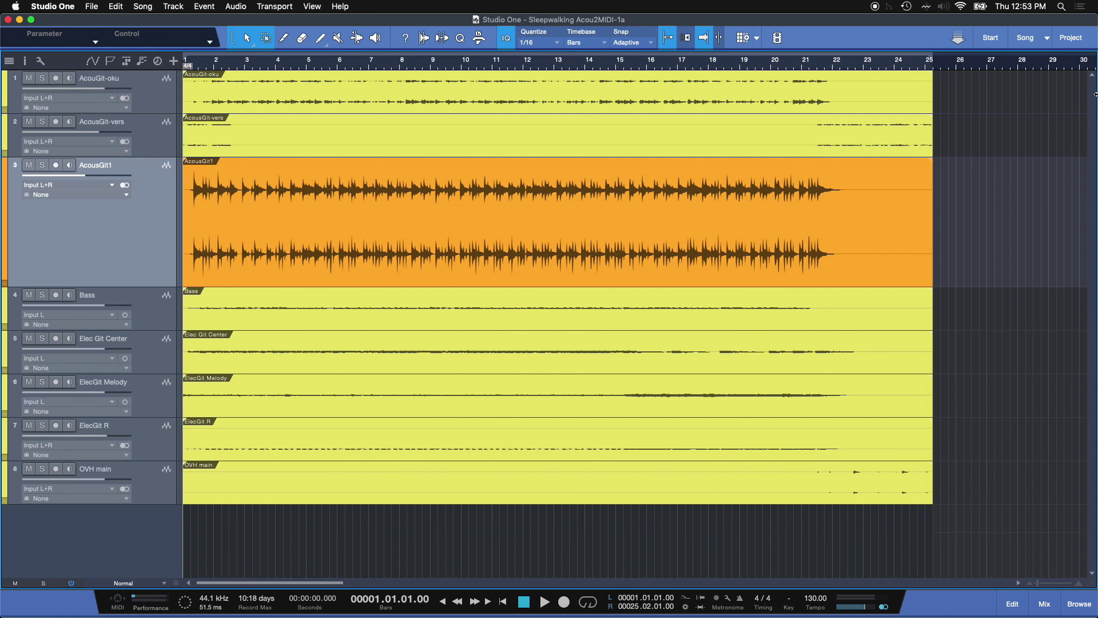
Step: Solo the AcousGit1 track and play back the acoustic guitar on its own
key(space)
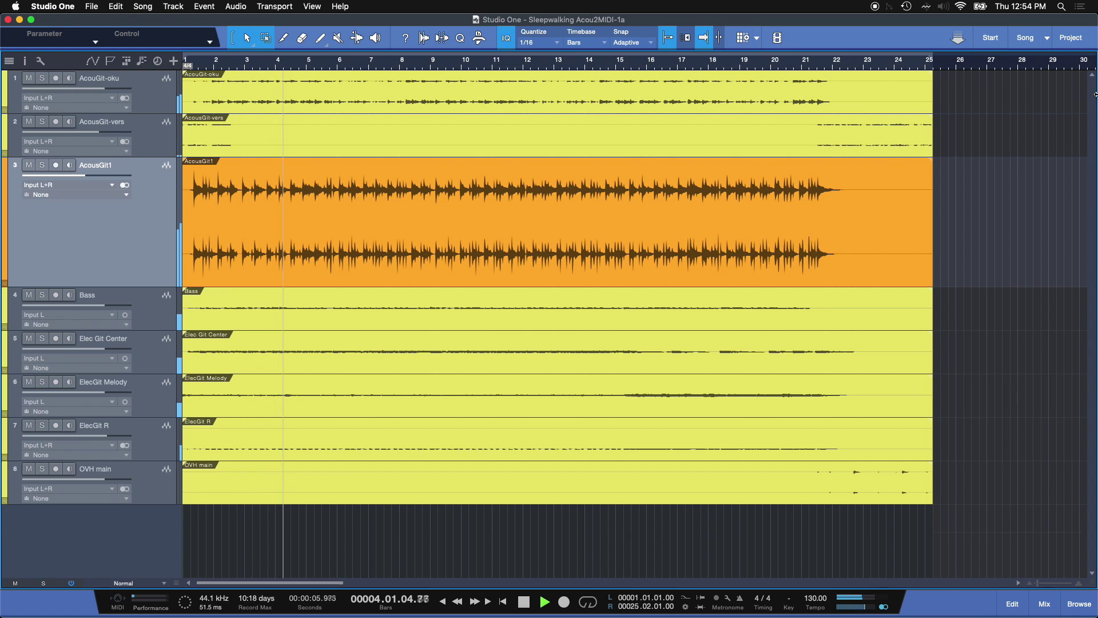
key(space)
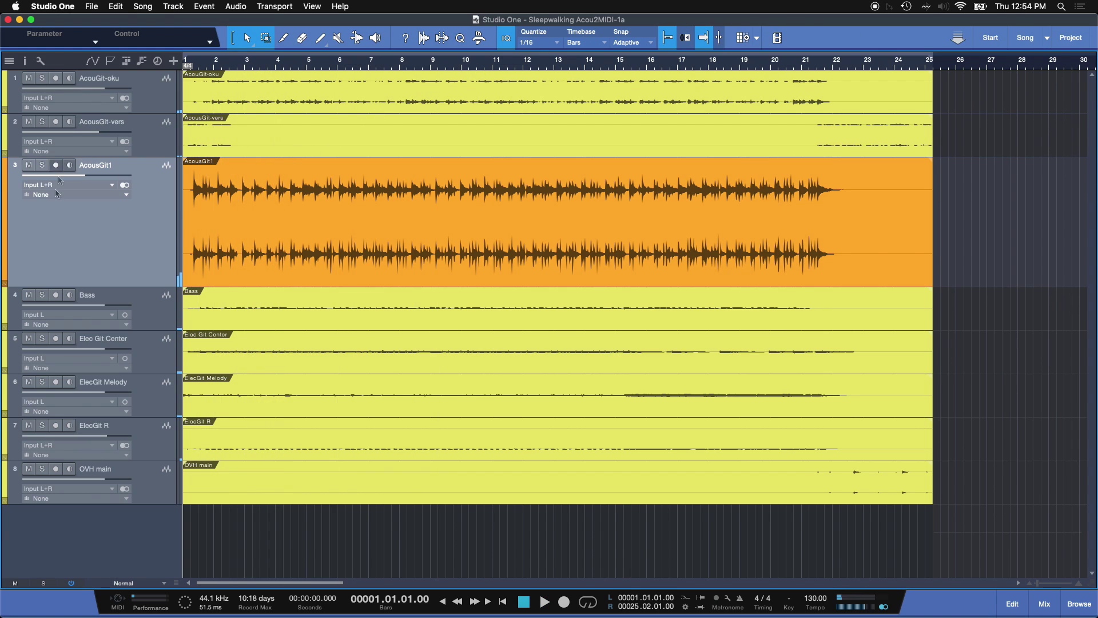
click(42, 165)
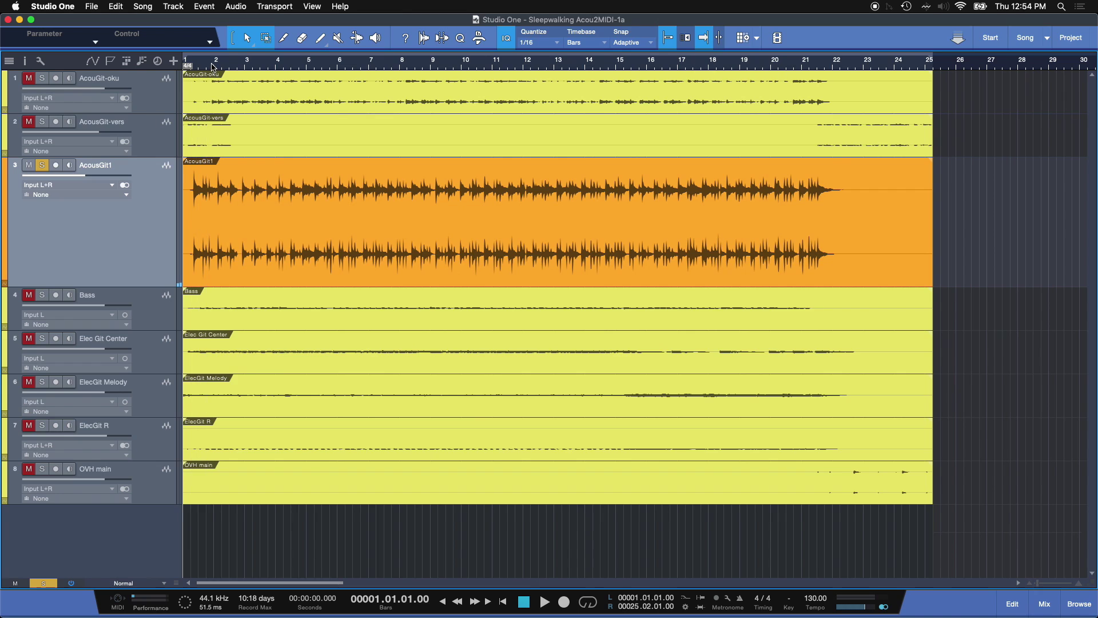
key(space)
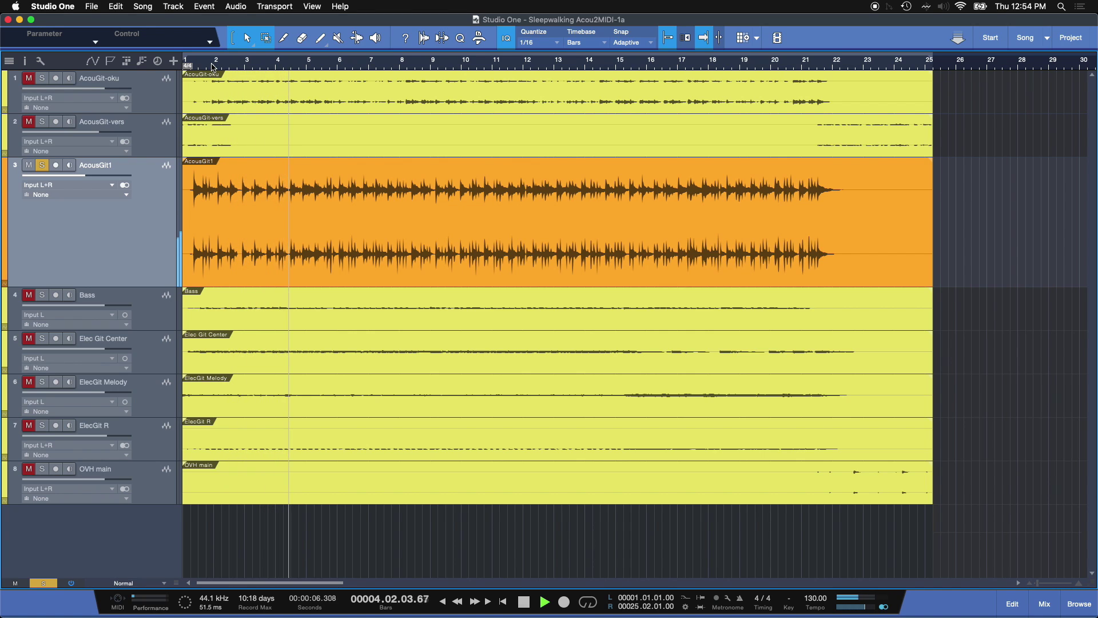
key(space)
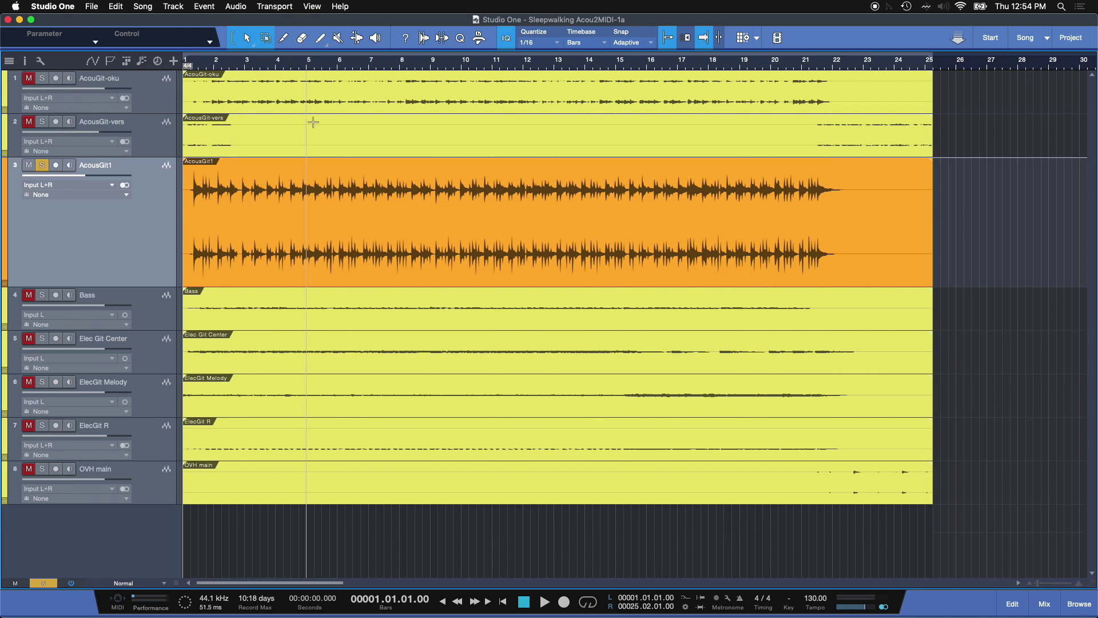
Step: Send the AcousGit1 audio event to Melodyne using Audio > Edit with Melodyne
click(387, 271)
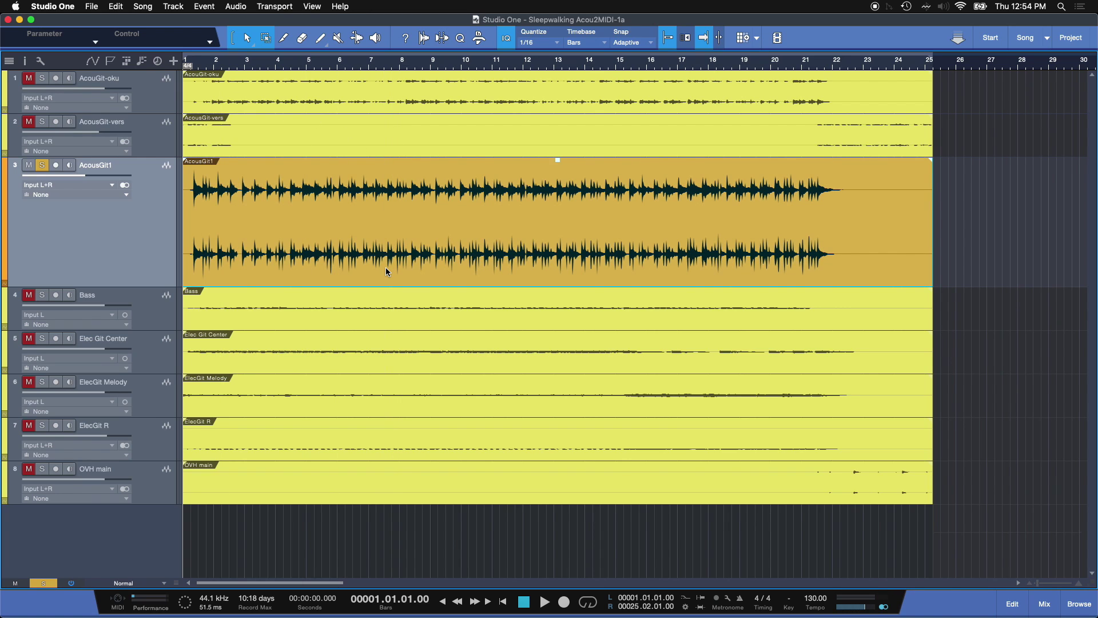
click(236, 7)
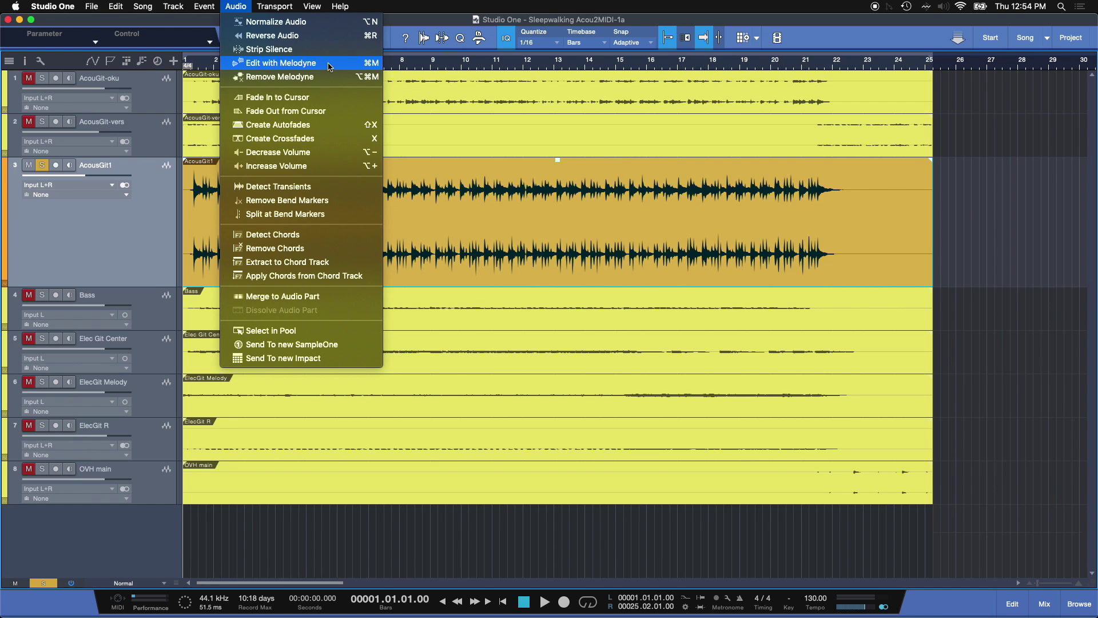
click(330, 65)
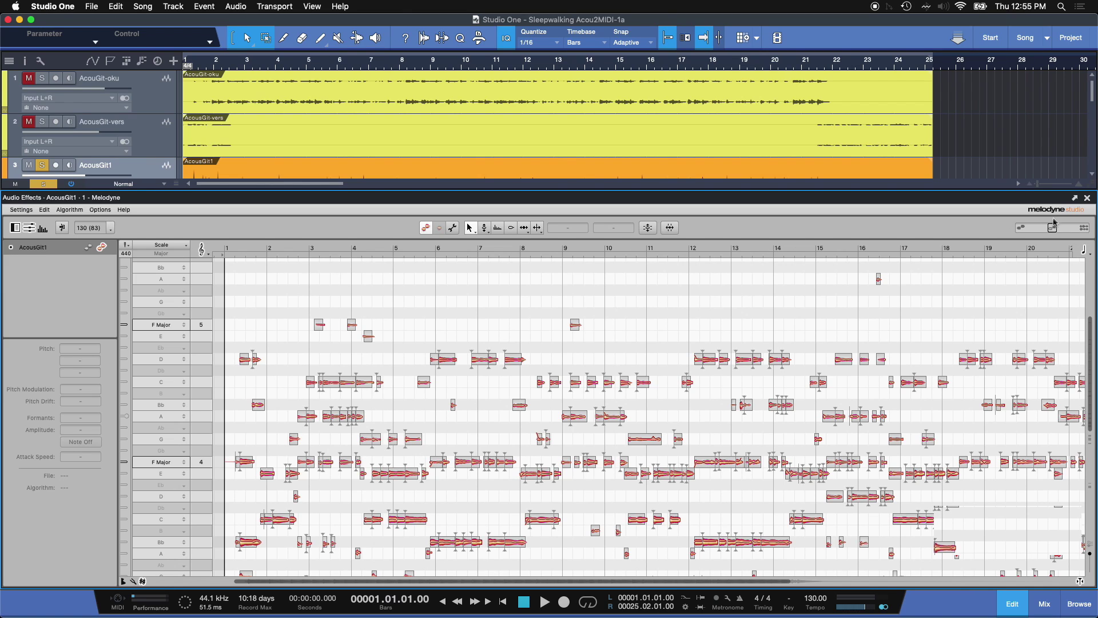
Step: Detach and maximize Melodyne, zoom in, play the guitar, and select the bottom-row notes
click(1074, 198)
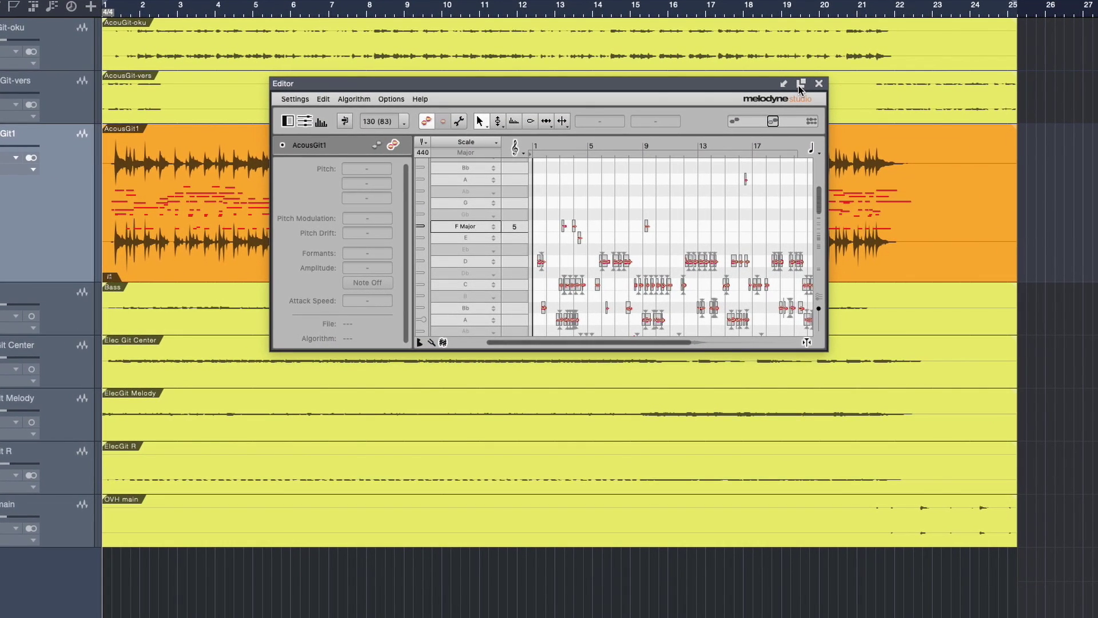
click(783, 99)
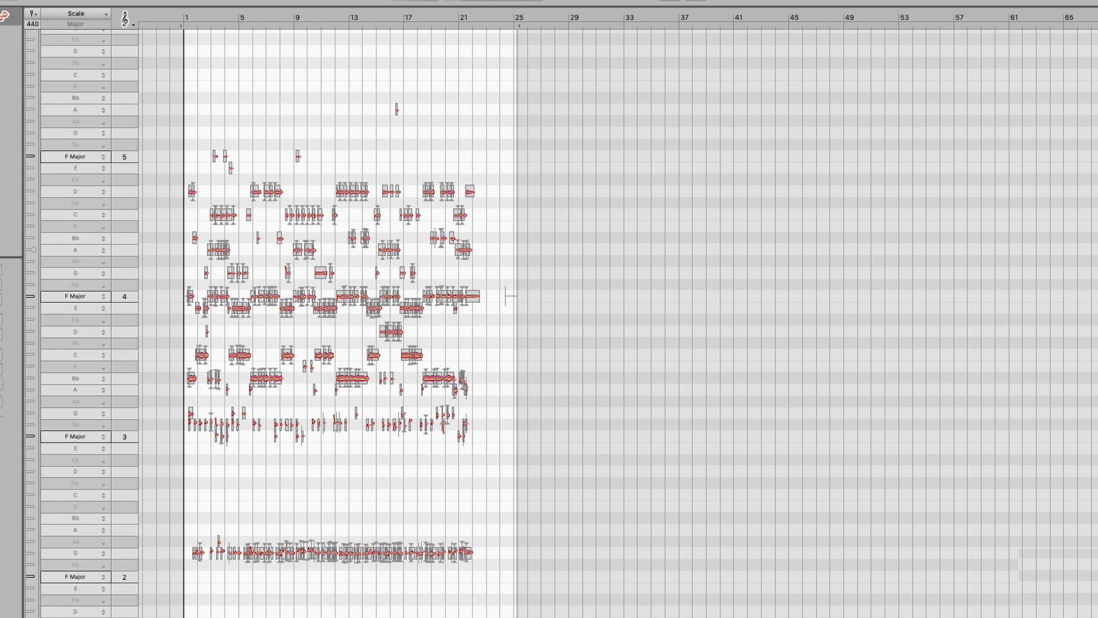
scroll(549, 309, up, 10)
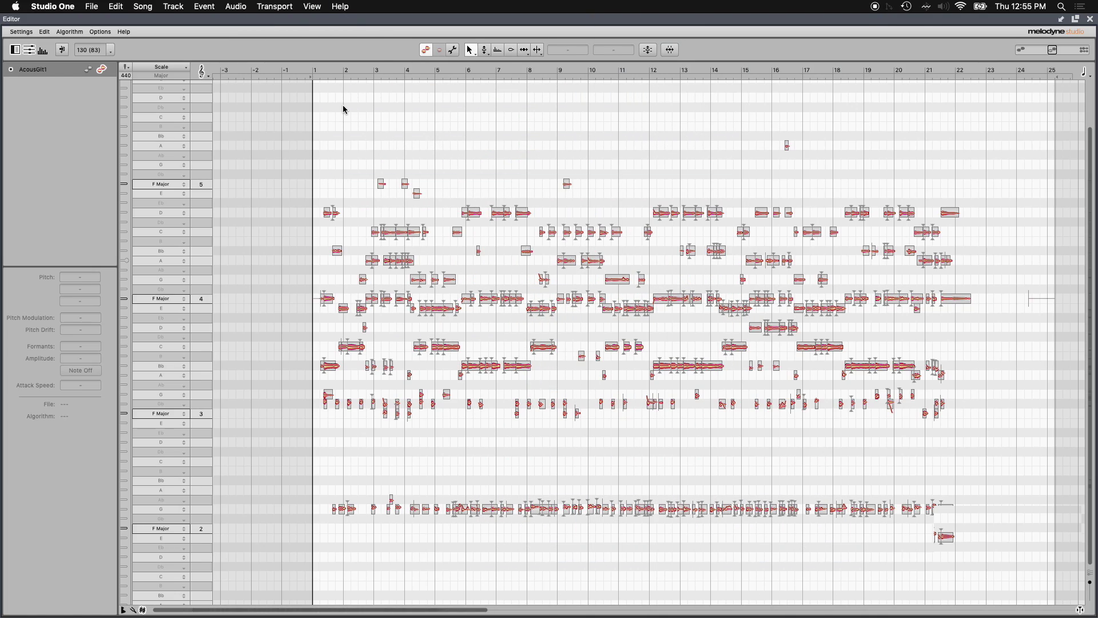
key(space)
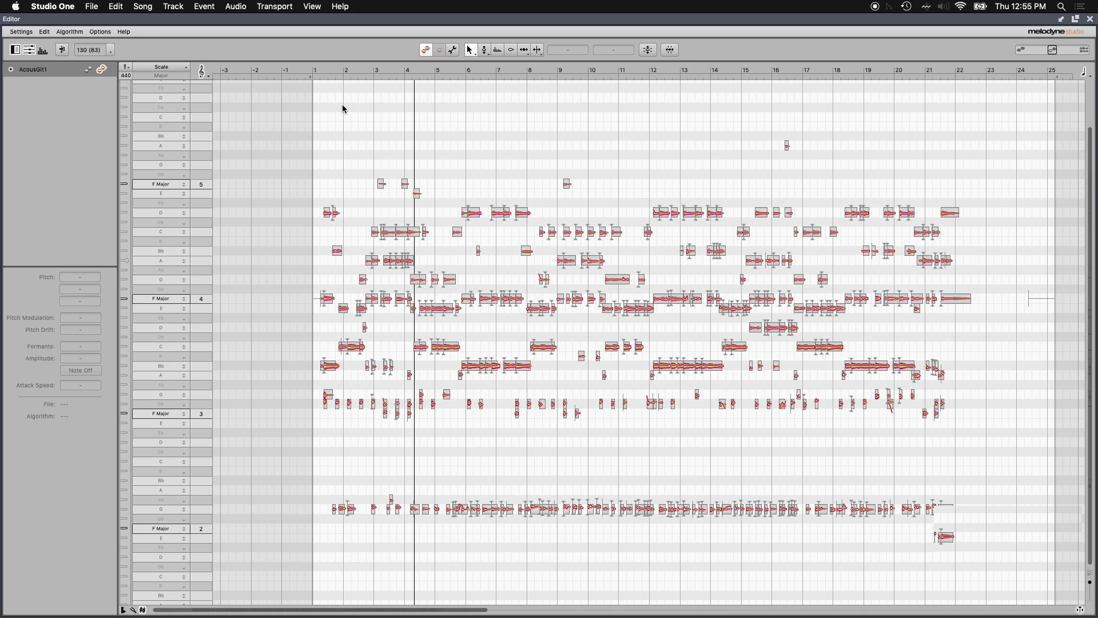
drag(336, 469, 972, 556)
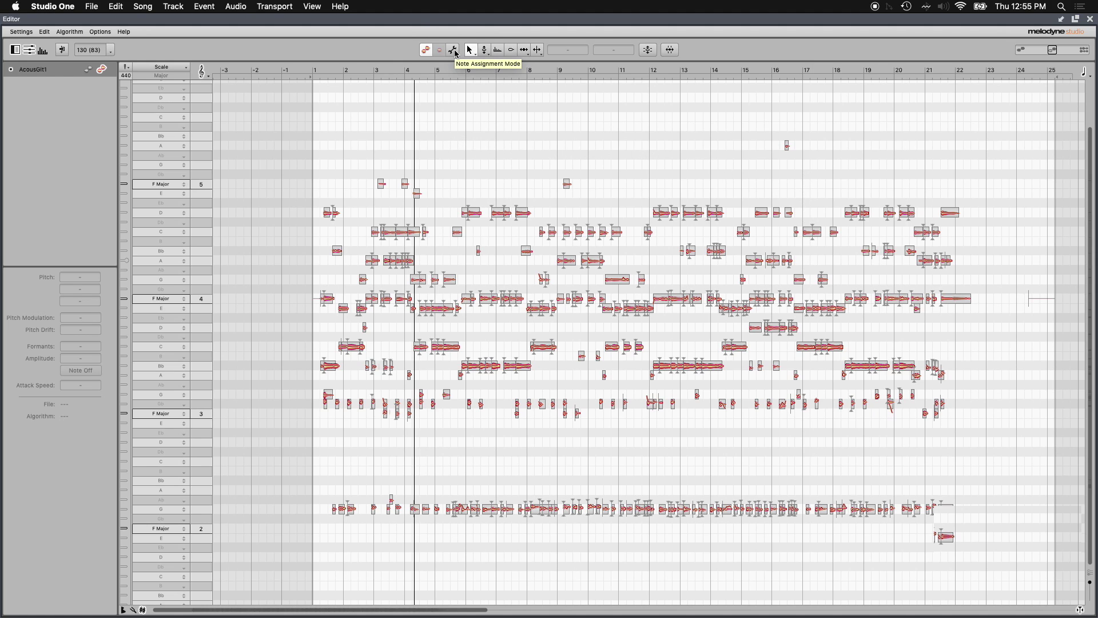
Step: In Note Assignment Mode, narrow the active range to E4–Bb4, deactivating higher and lower notes
click(453, 51)
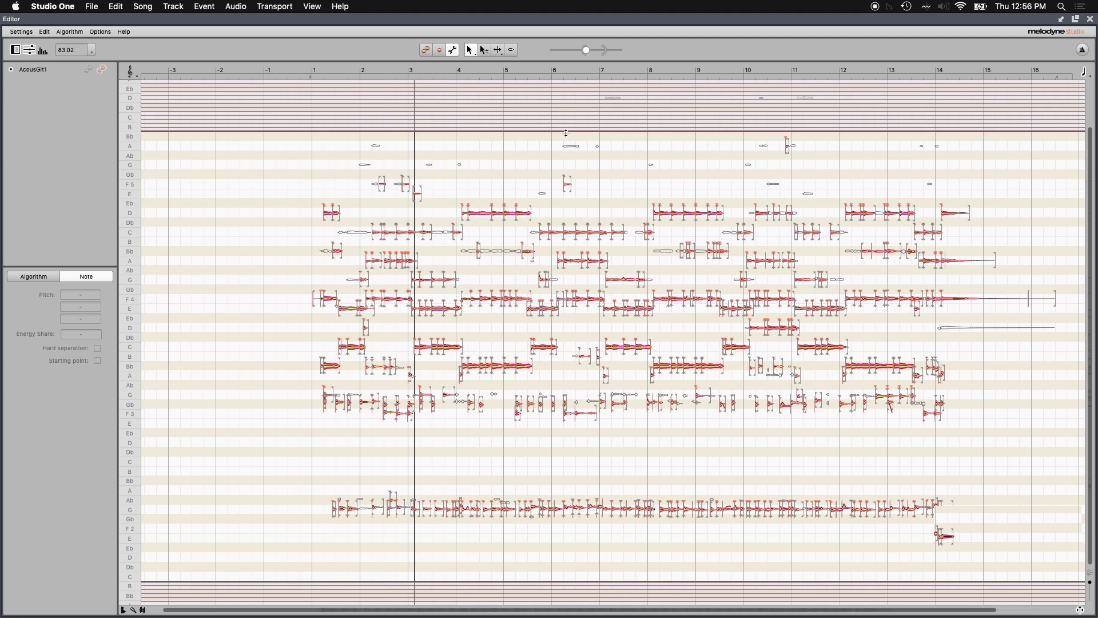
drag(566, 133, 579, 240)
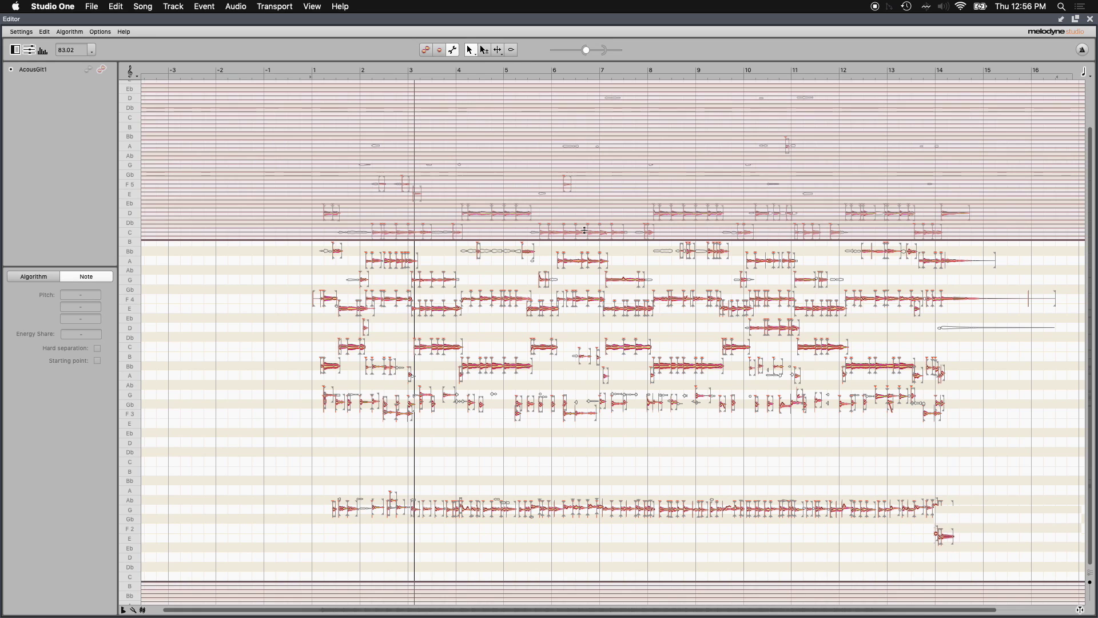
click(584, 232)
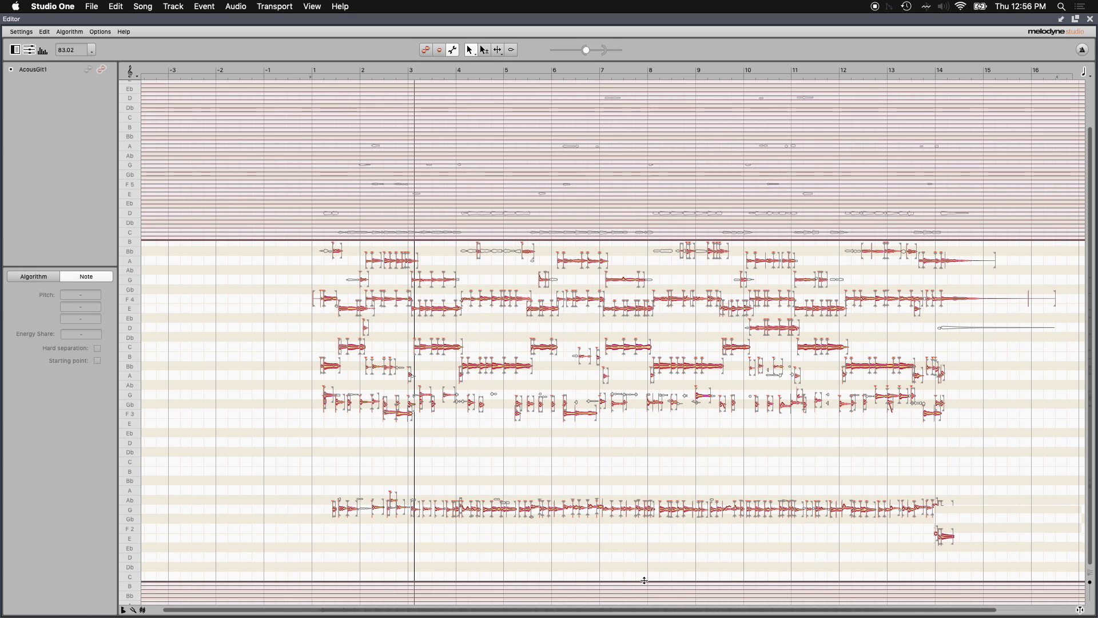
drag(657, 573, 679, 318)
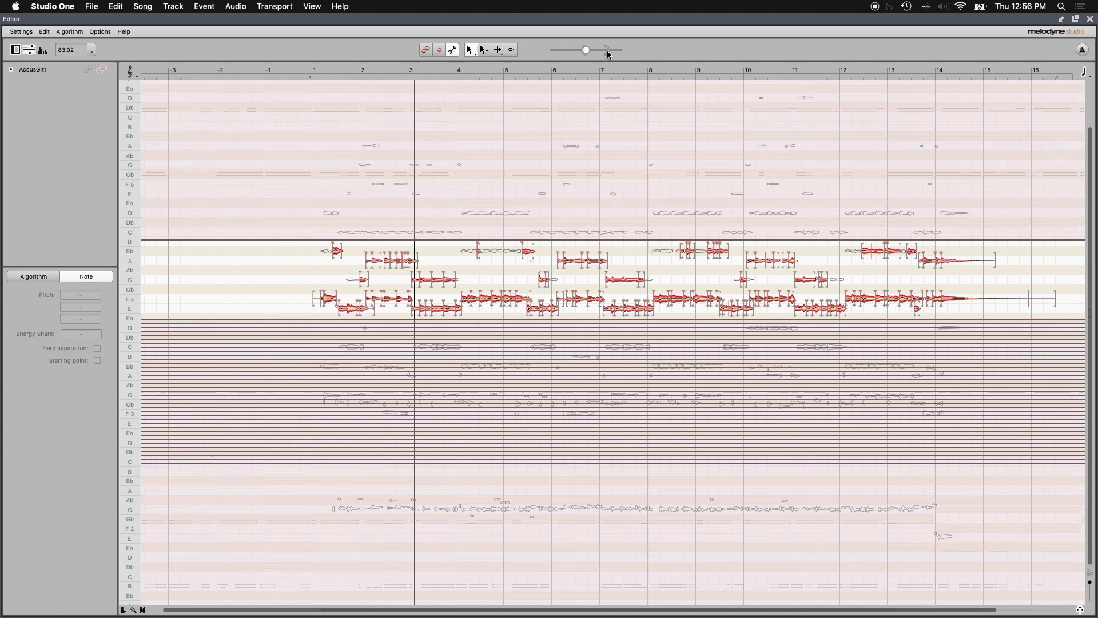
Step: Lower the detection threshold slider to drop the faint background note detections
drag(604, 50, 570, 50)
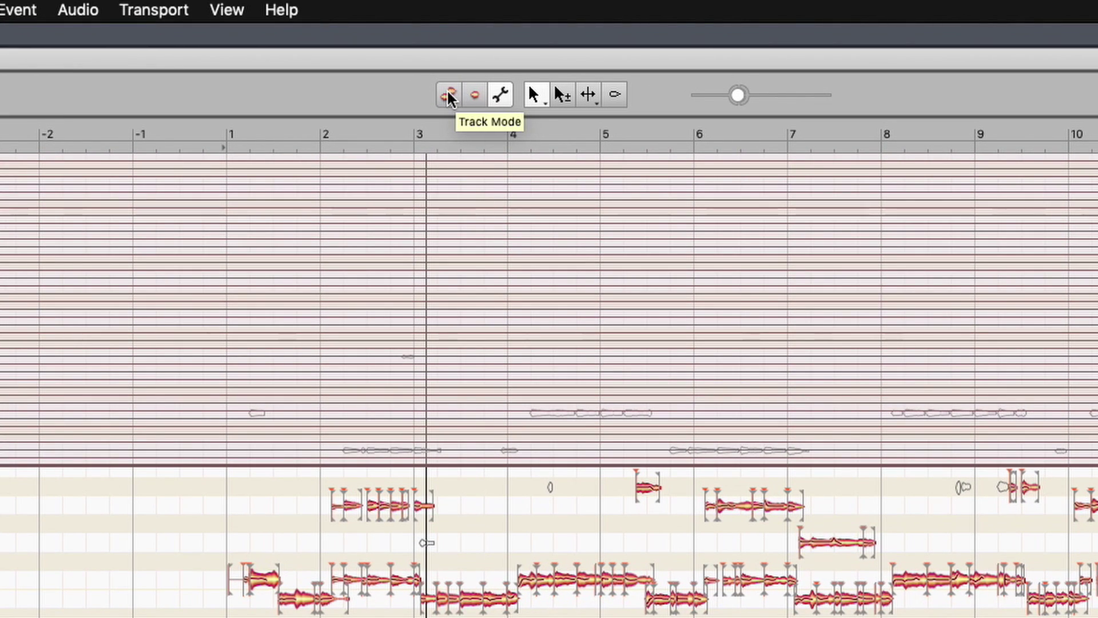
Step: Audition the cleaned notes from bar 1, then dock Melodyne and scroll to the lower notes
click(448, 95)
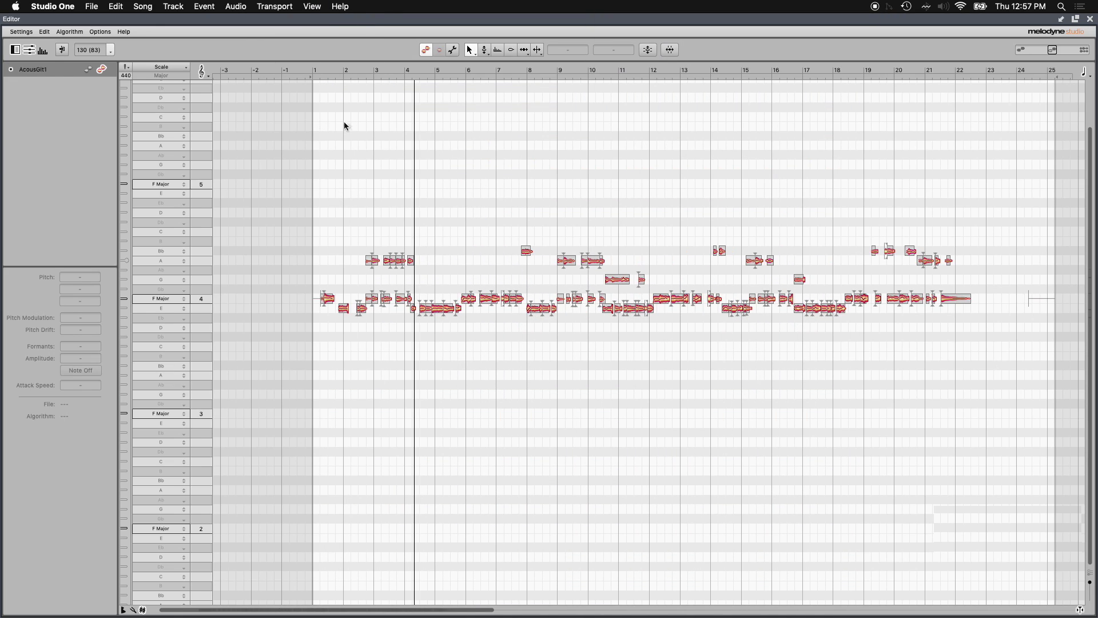
double_click(315, 126)
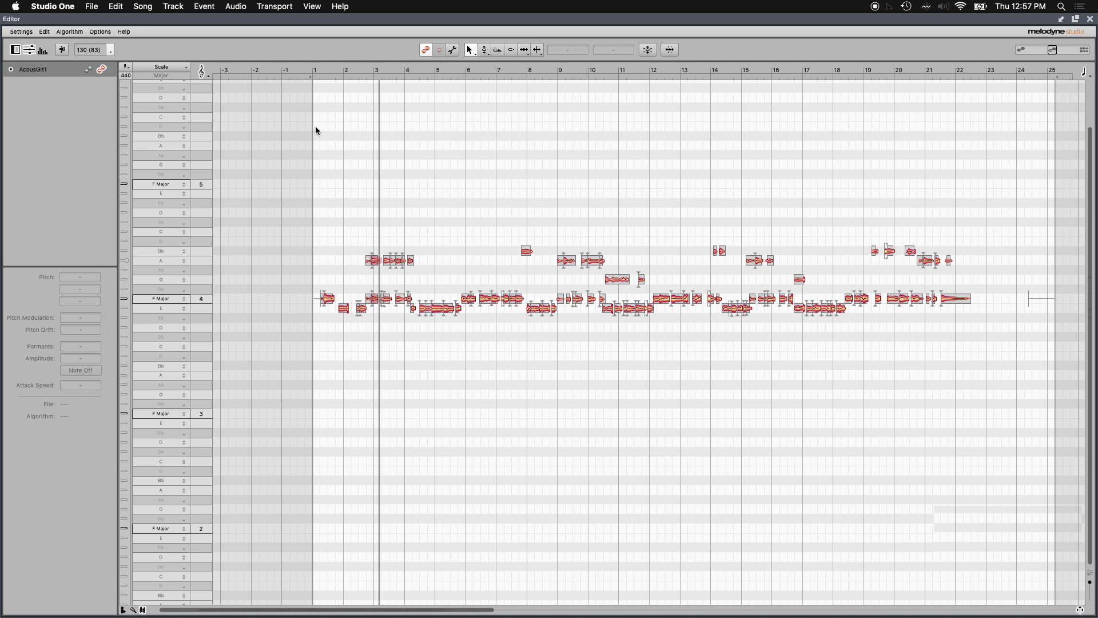
click(1062, 20)
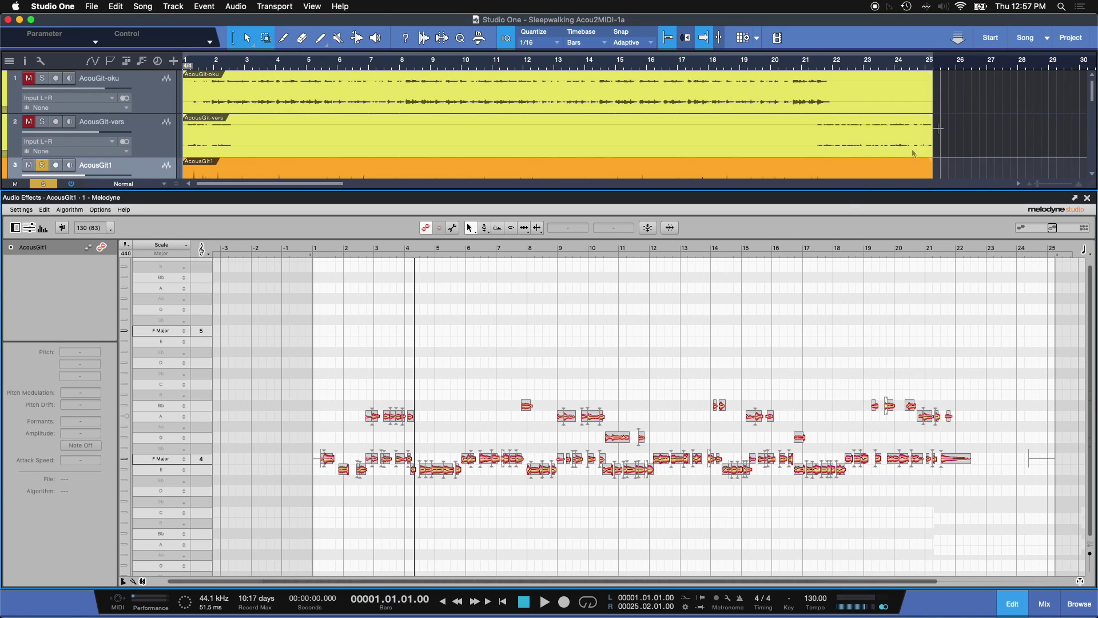
drag(779, 191, 779, 317)
scroll(254, 229, down, 5)
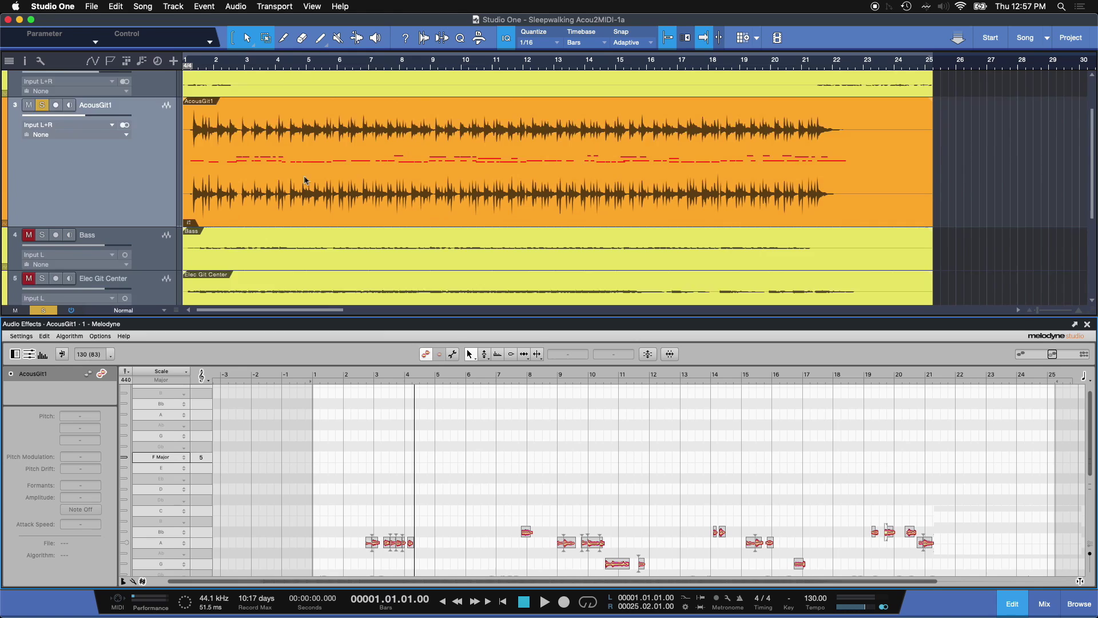
scroll(228, 152, up, 1)
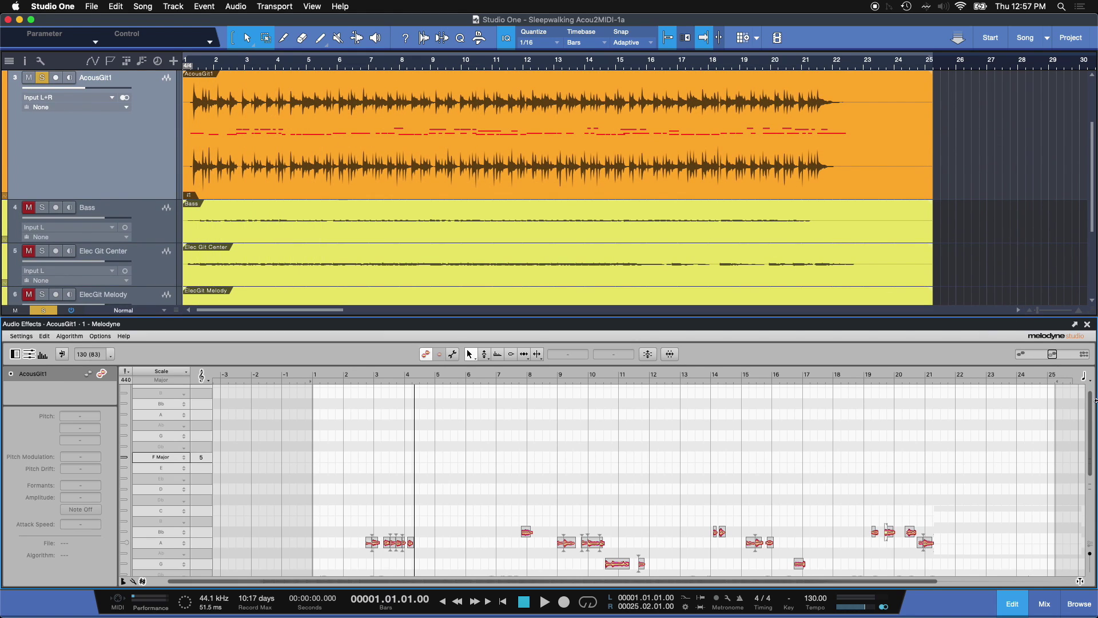
drag(1091, 410, 1091, 447)
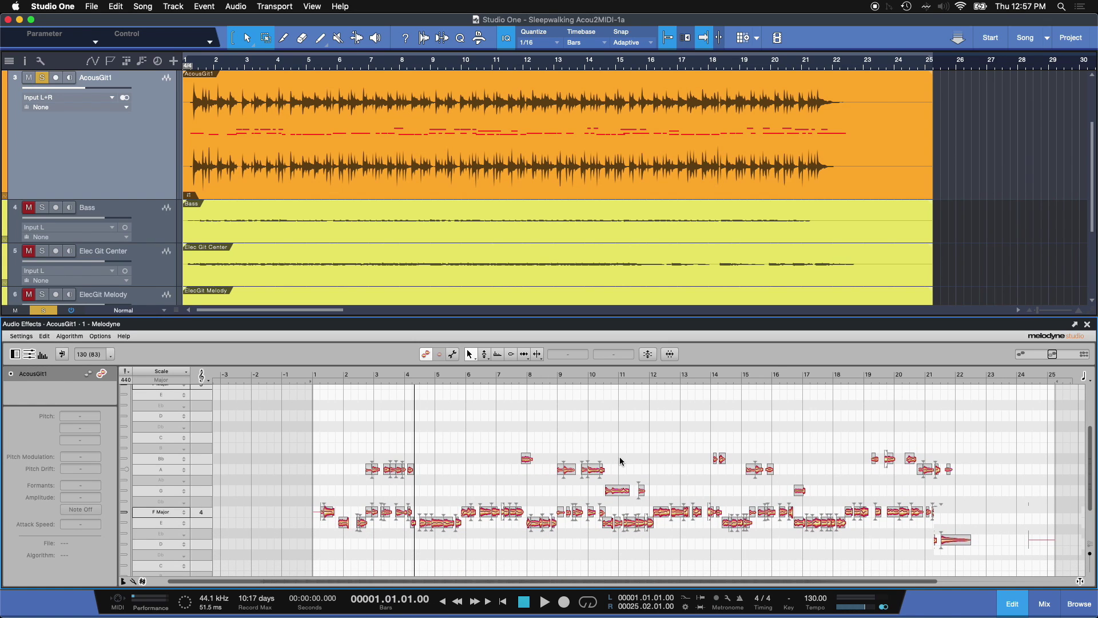
Step: Add a new instrument track, close Melodyne, and make the new track taller
click(171, 7)
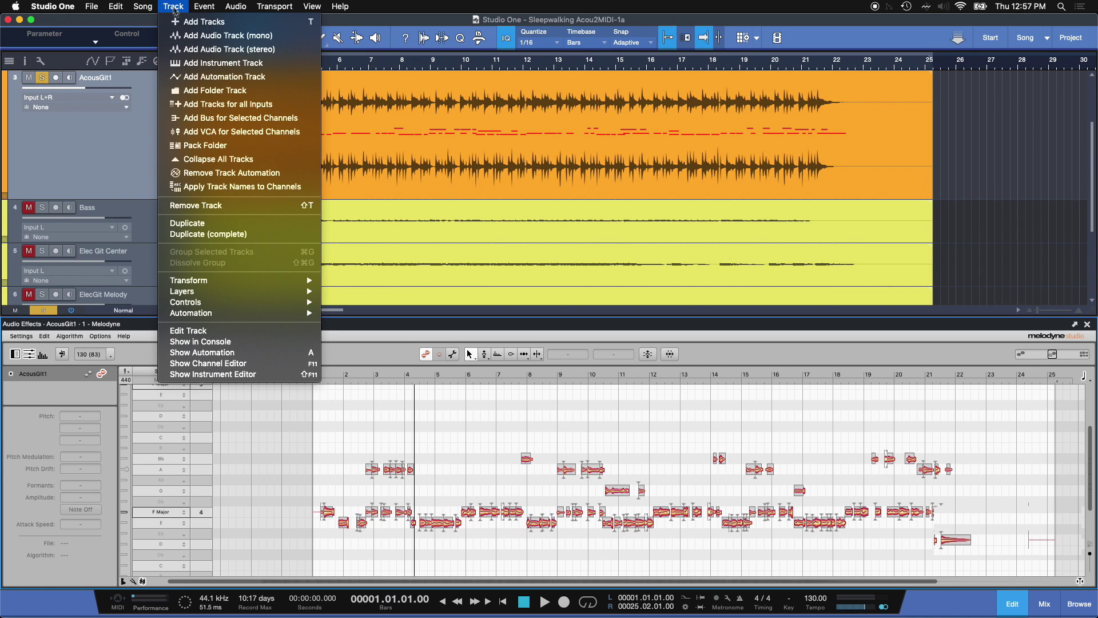
click(207, 64)
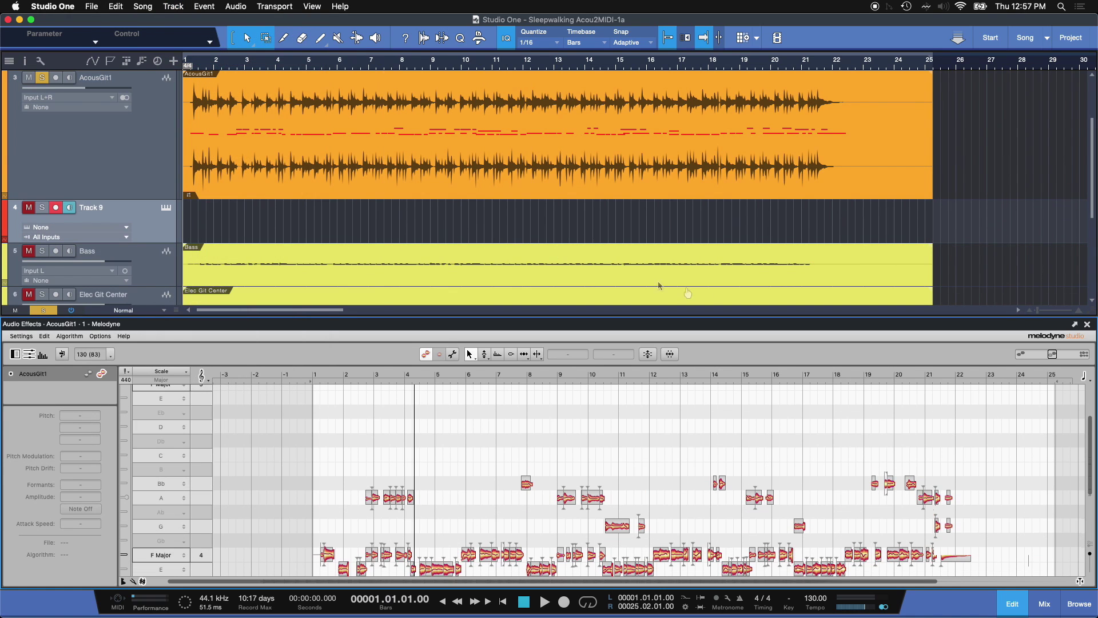
click(1088, 325)
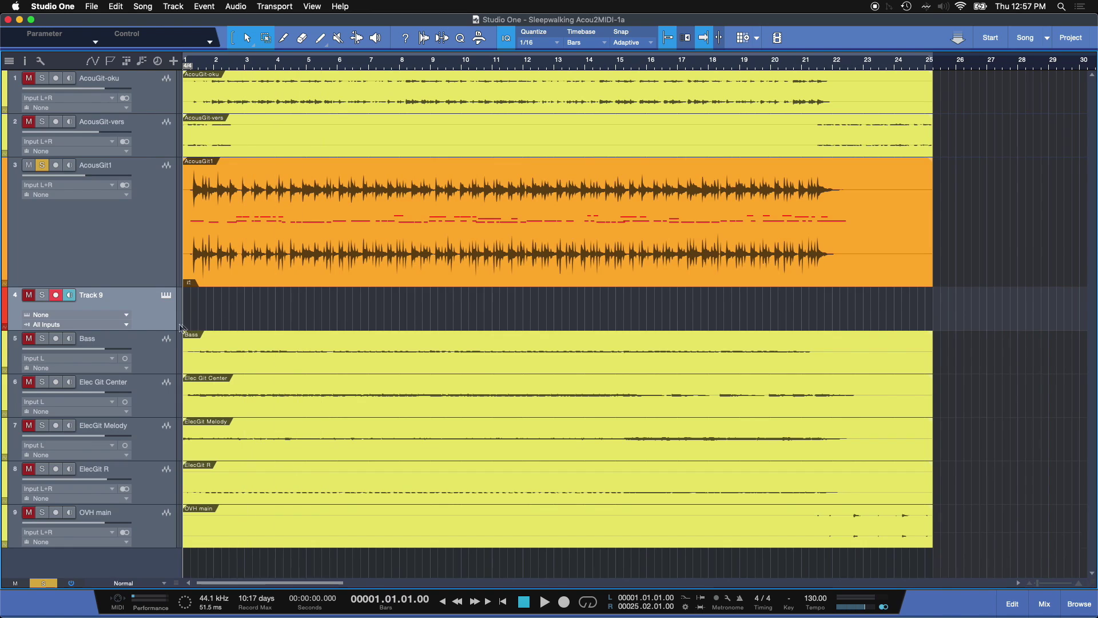
drag(163, 329, 163, 400)
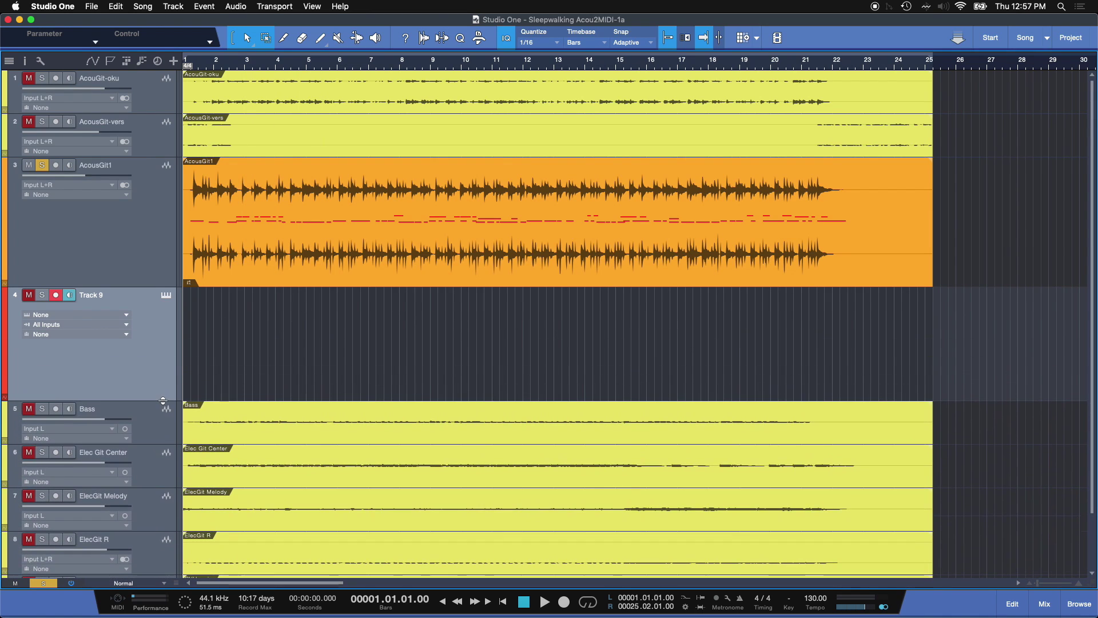
Step: Rename the track 'Audio 2 MIDI' and copy the AcousGit1 event onto it at bar 1
double_click(97, 295)
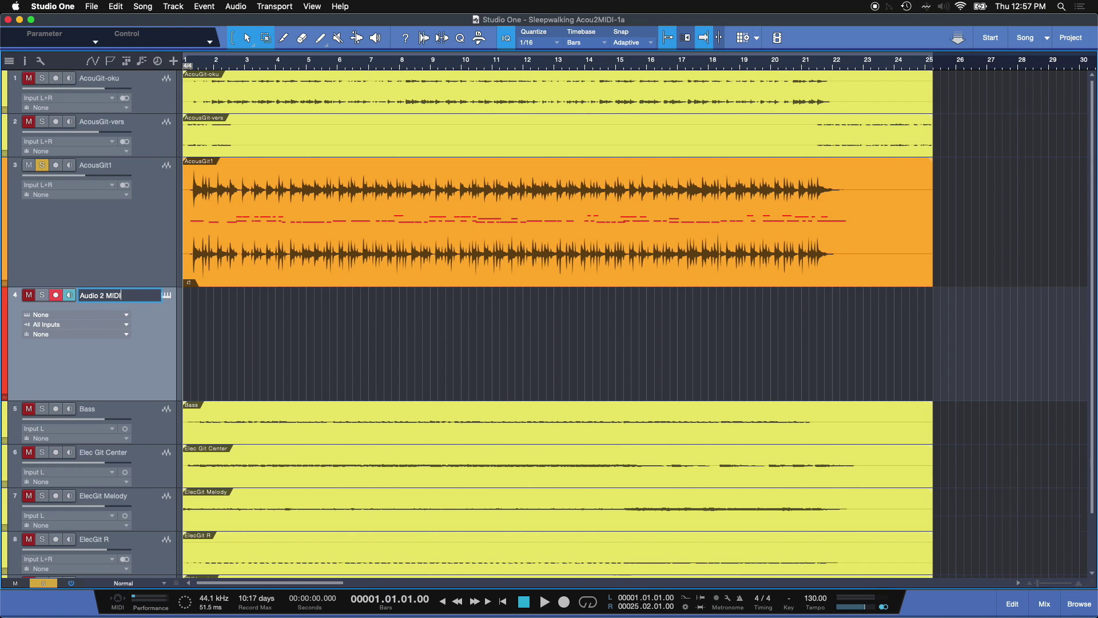
key(Return)
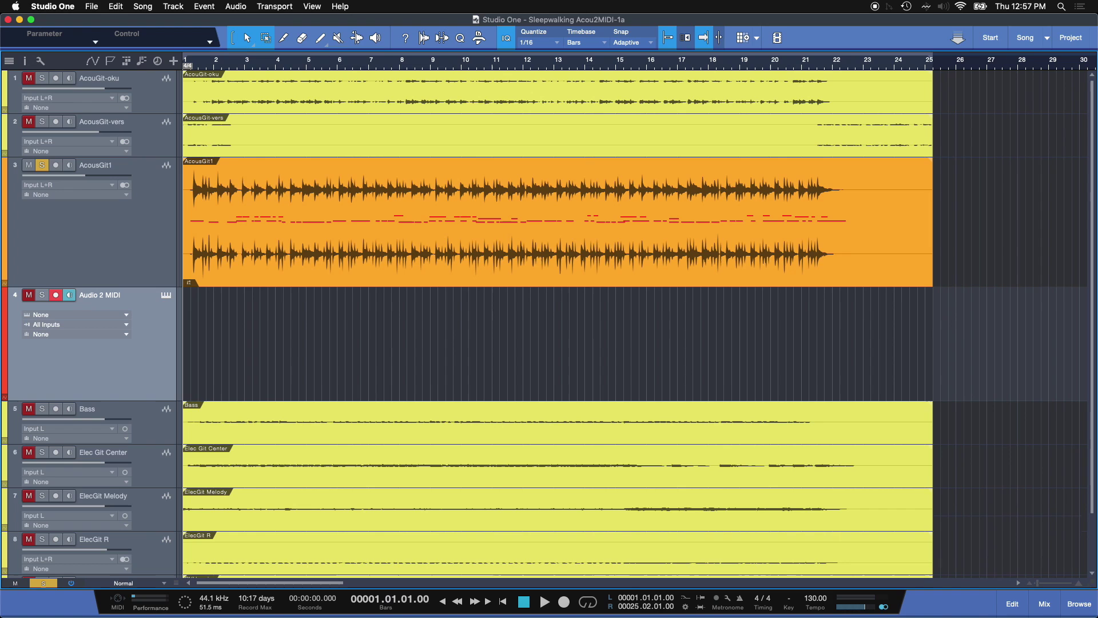
click(296, 255)
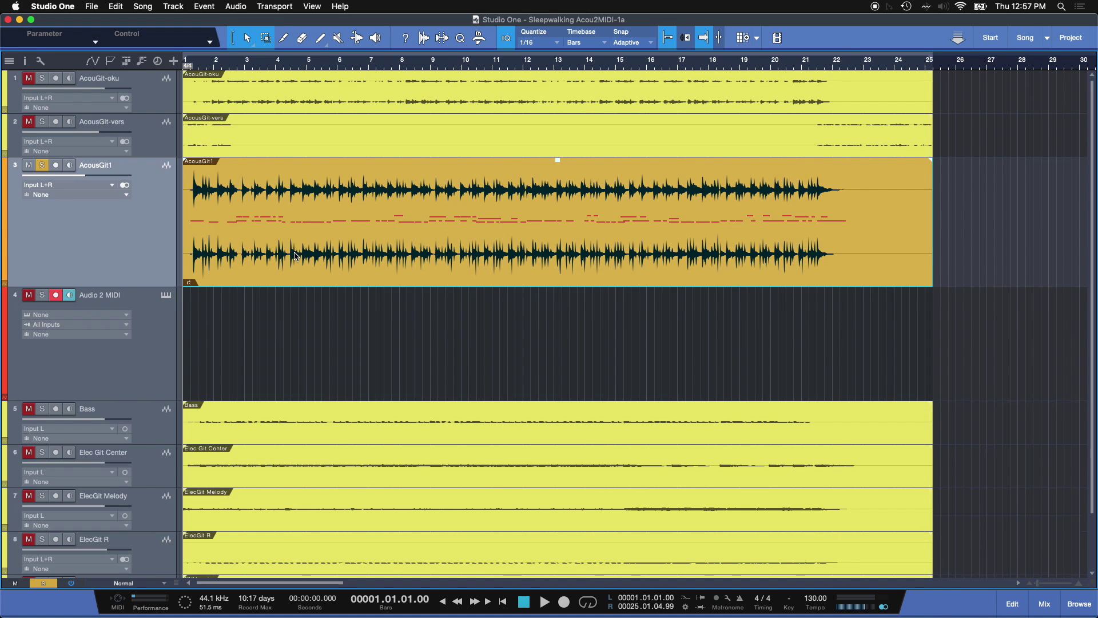
drag(296, 255, 279, 317)
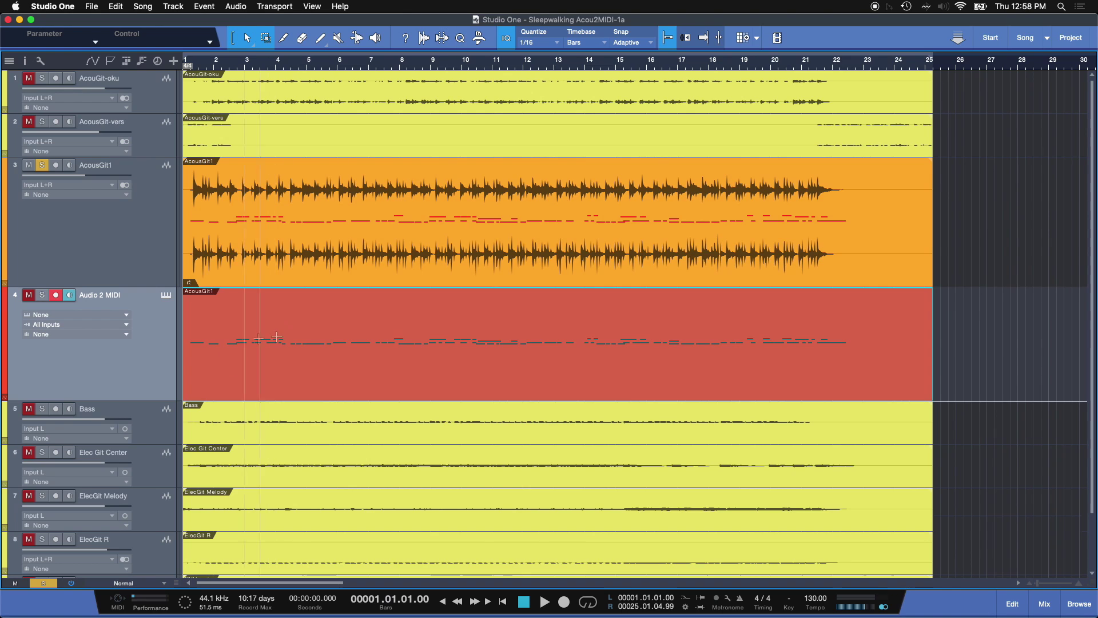
Step: Load PreSonus Mai Tai from the Instruments browser onto the Audio 2 MIDI track
click(1080, 604)
click(941, 62)
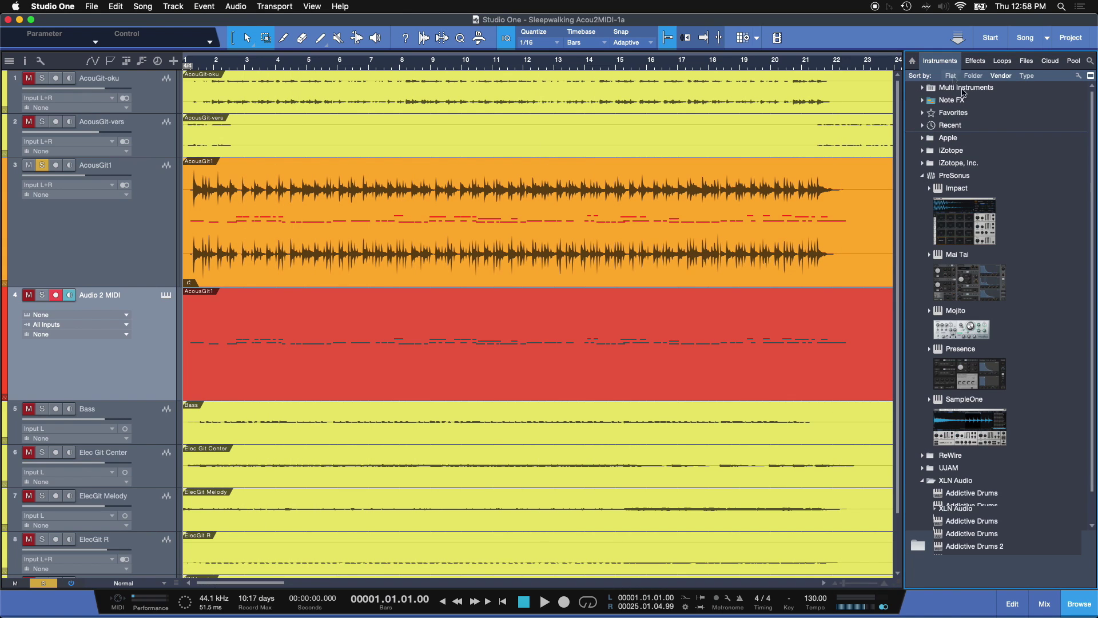
drag(992, 275, 153, 344)
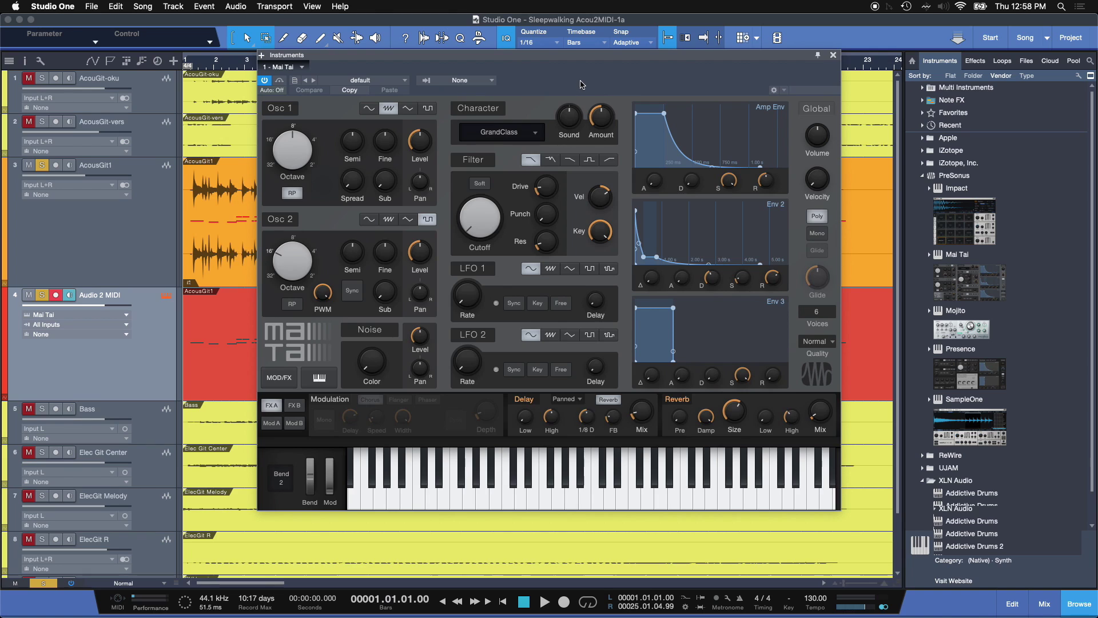
Step: Select the Mai Tai preset Pad > Pad - Warm Coat and close the plug-in window
click(404, 81)
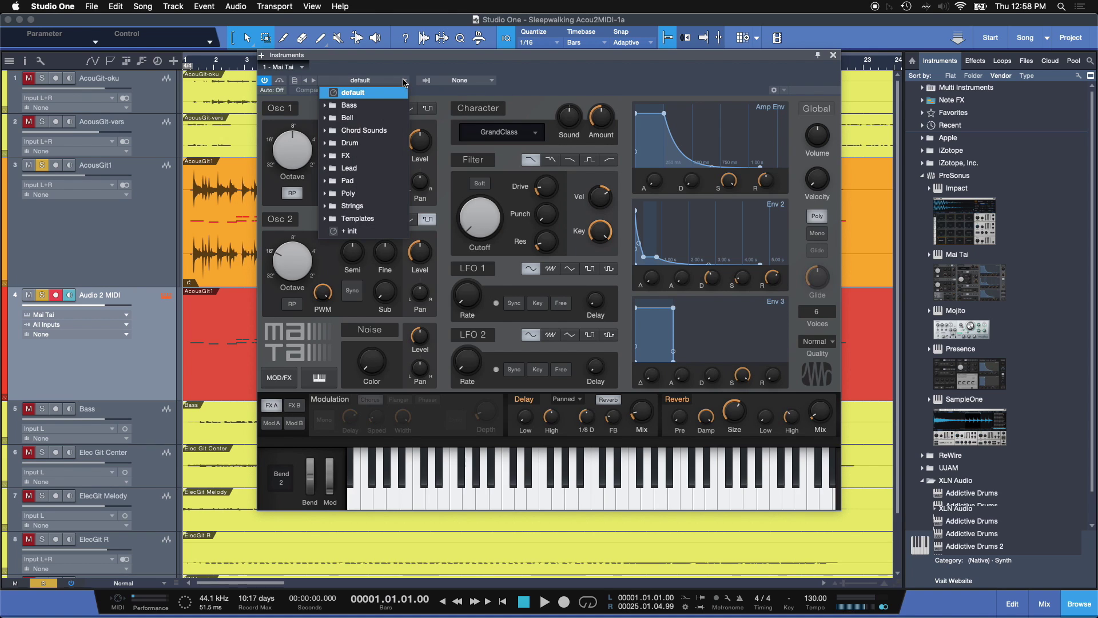
click(326, 181)
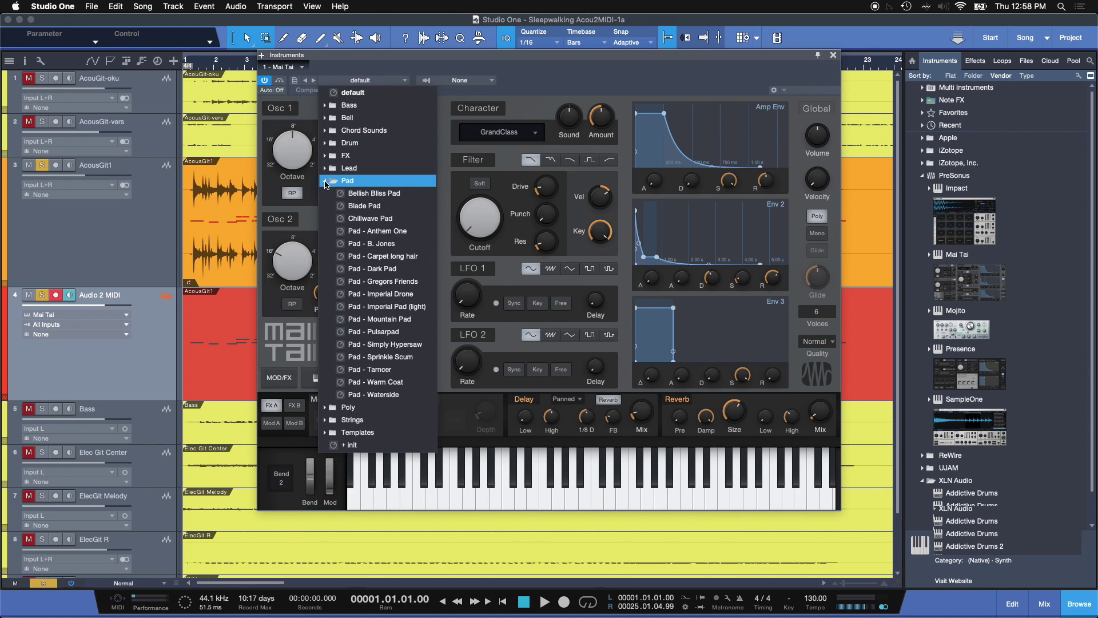
click(392, 383)
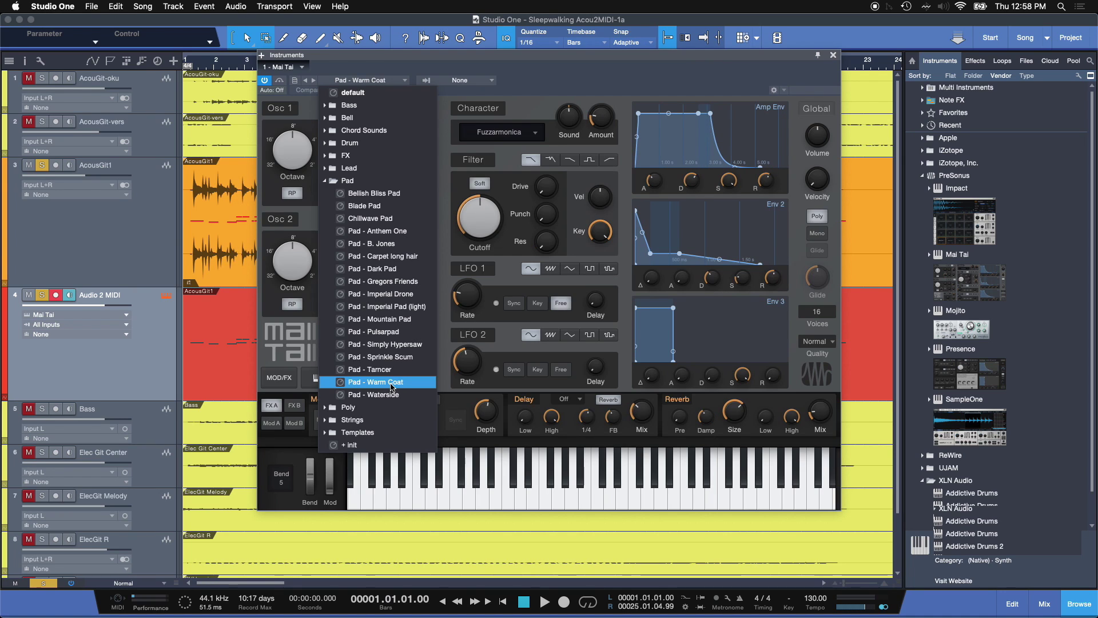
click(833, 55)
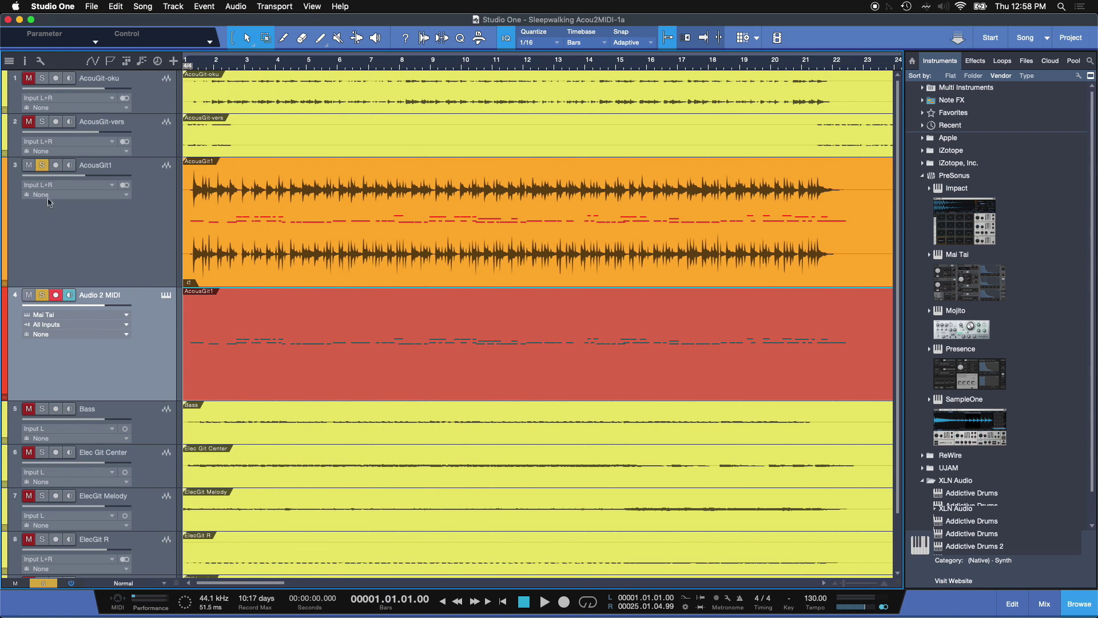
key(space)
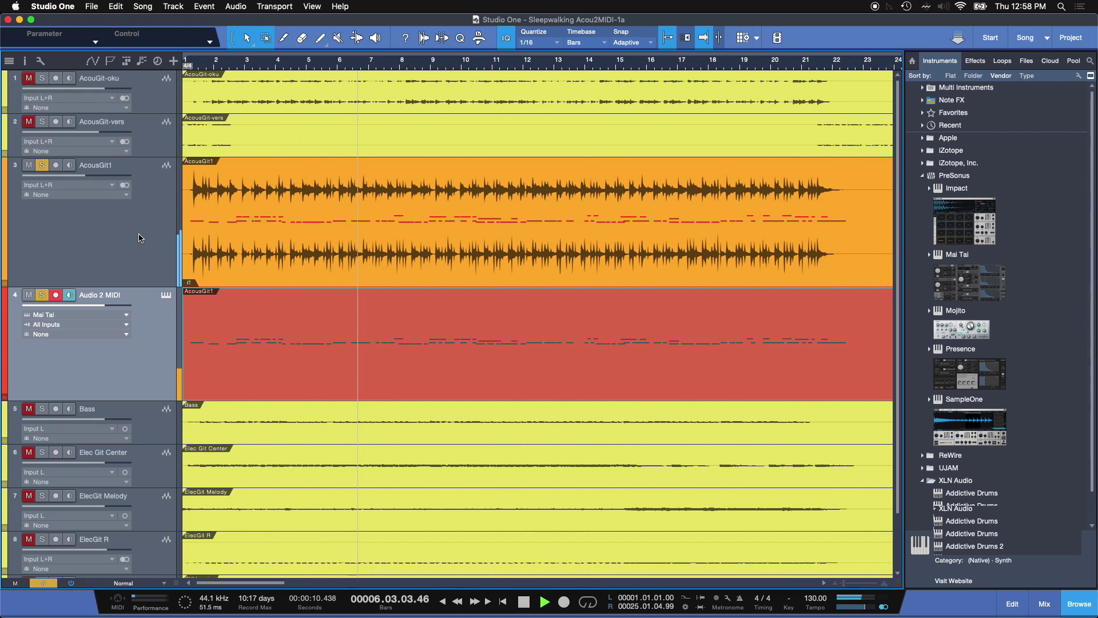
key(space)
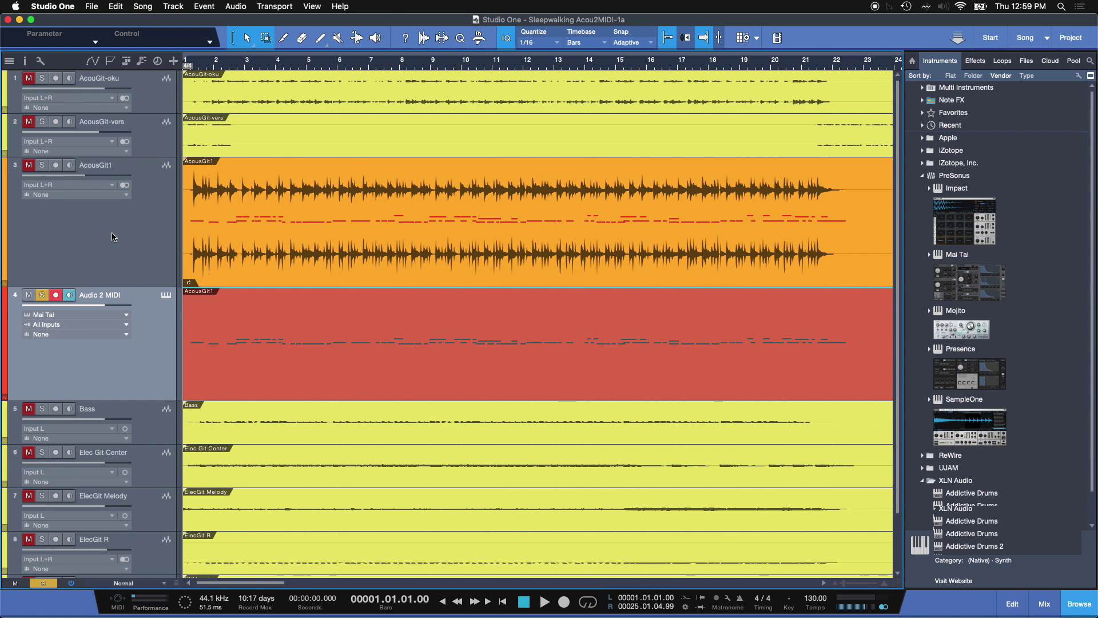
Step: Unsolo Audio 2 MIDI, then mute and unmute it to compare the pad in the mix
key(space)
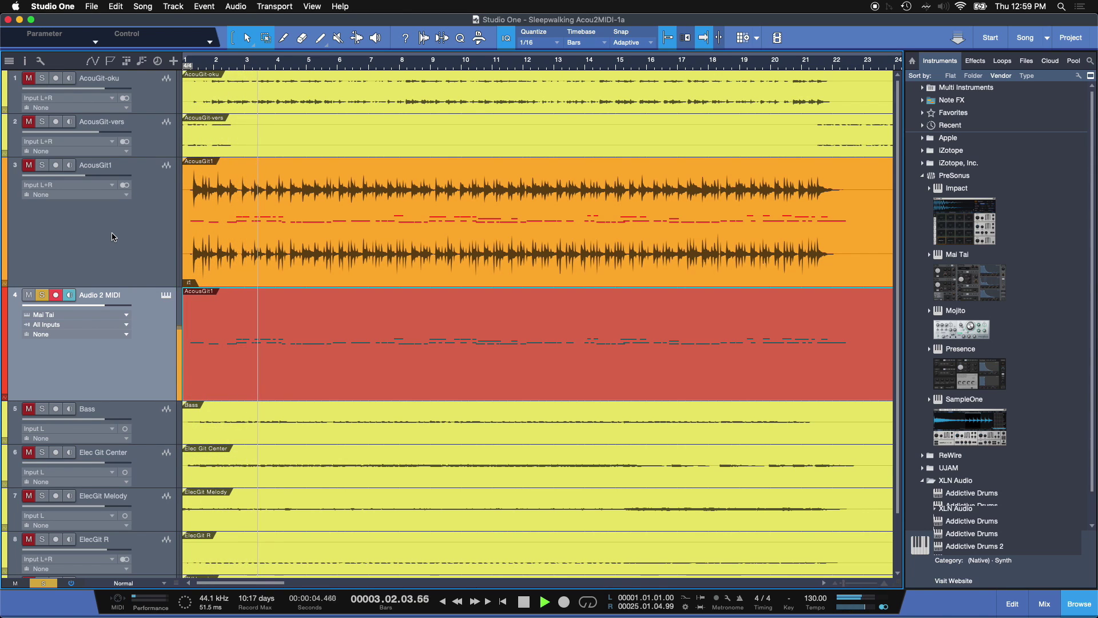
key(space)
click(45, 295)
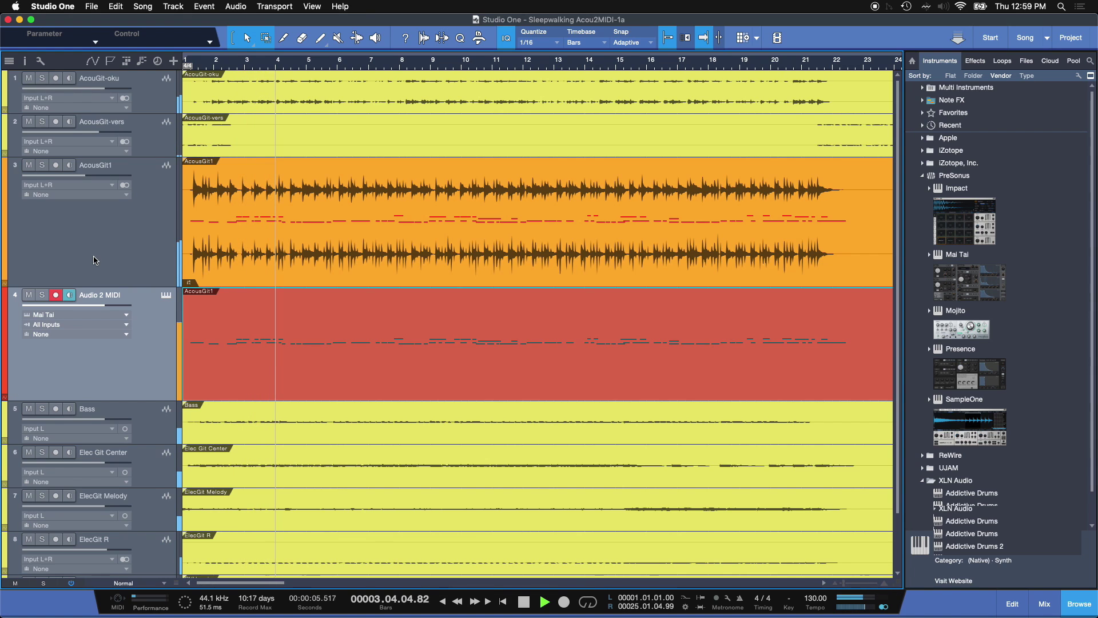
click(30, 295)
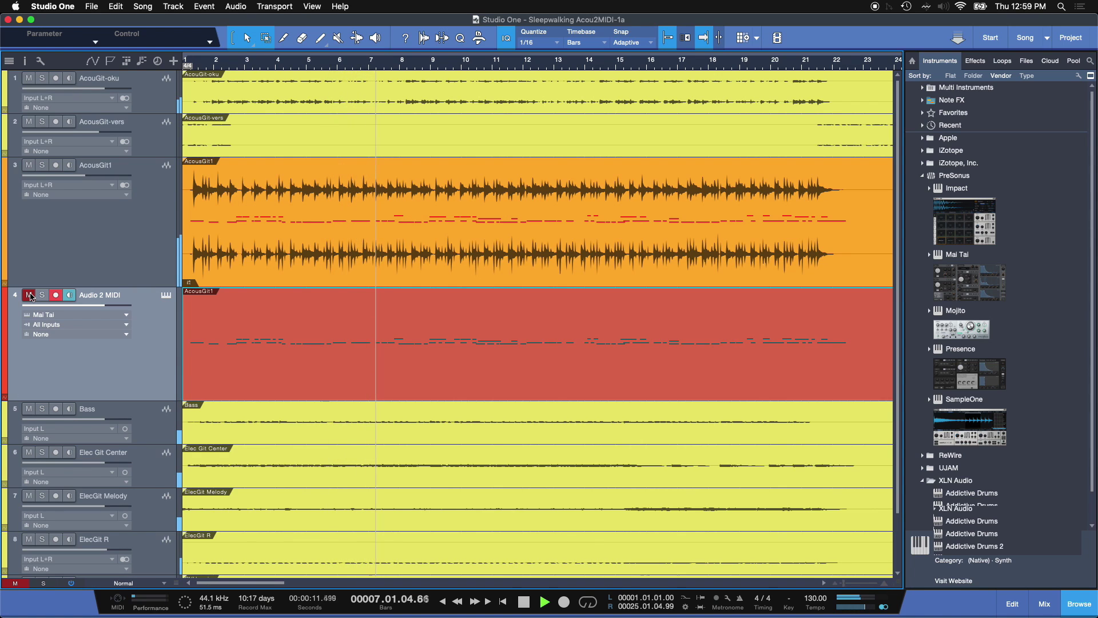
click(30, 295)
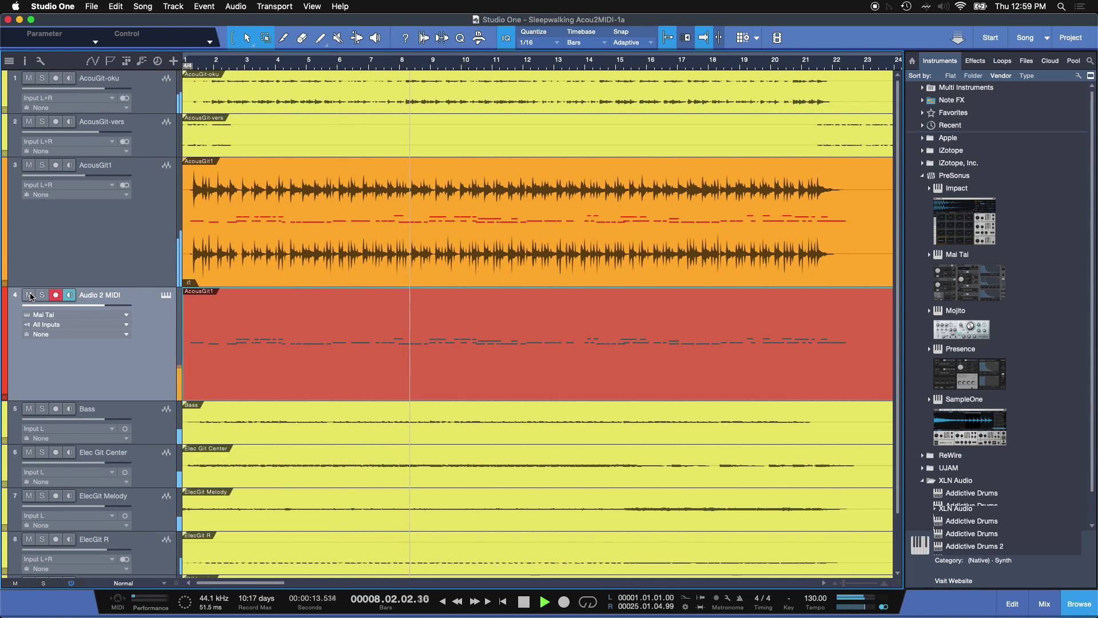